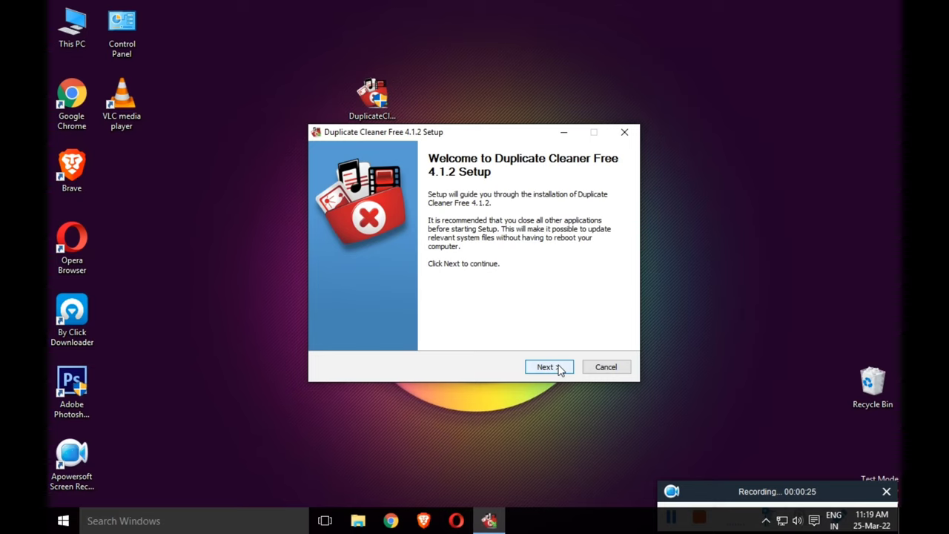
- Accept the licence and install Duplicate Cleaner Free 4.1.2 with a desktop shortcut in C:\Program Files (x86)\Duplicate Cleaner Free
click(560, 368)
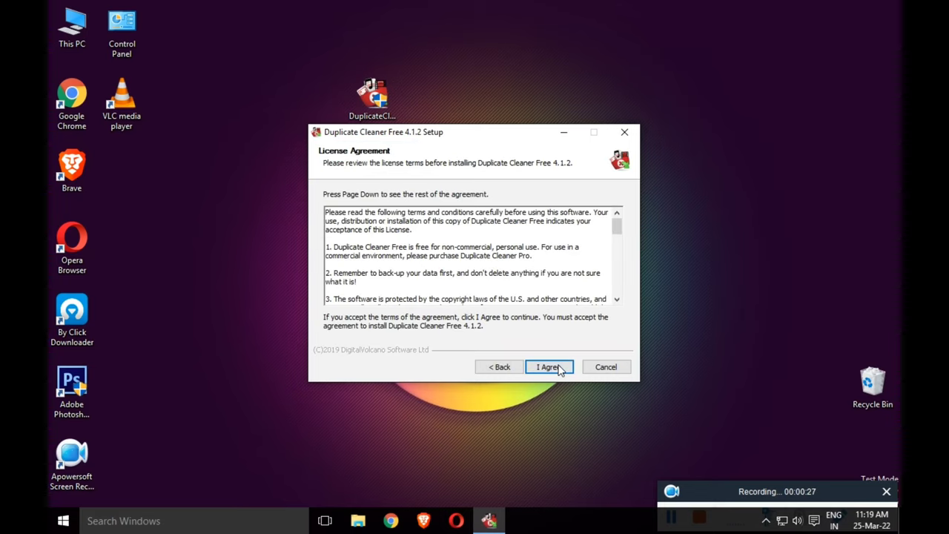
click(549, 368)
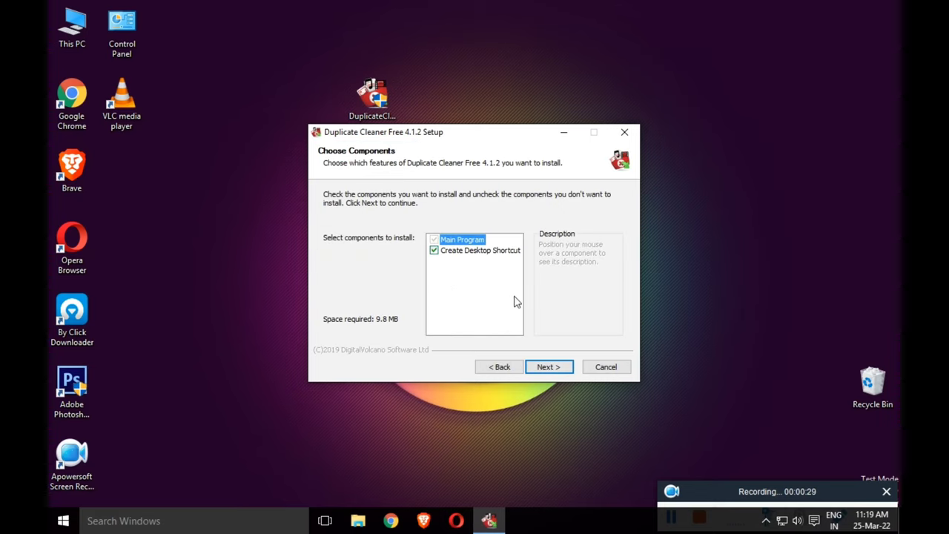
click(549, 367)
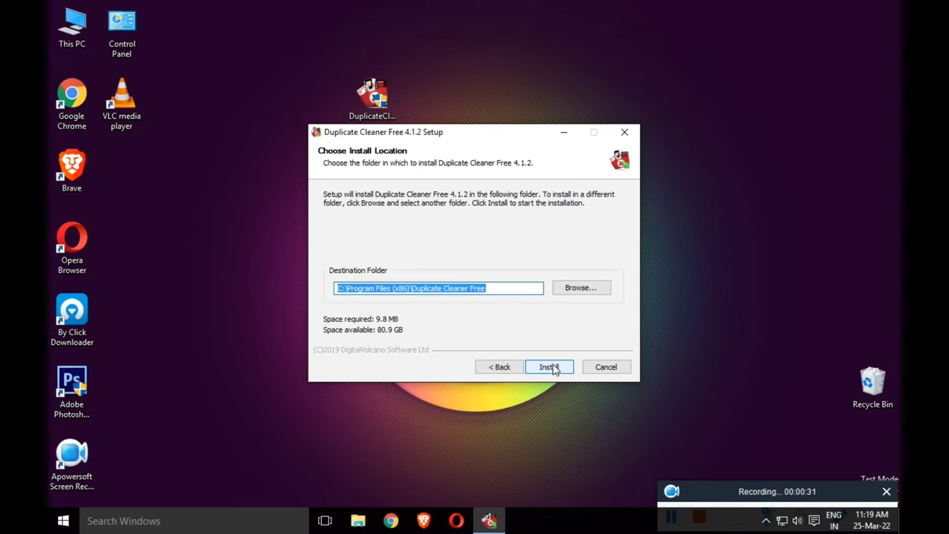
click(552, 368)
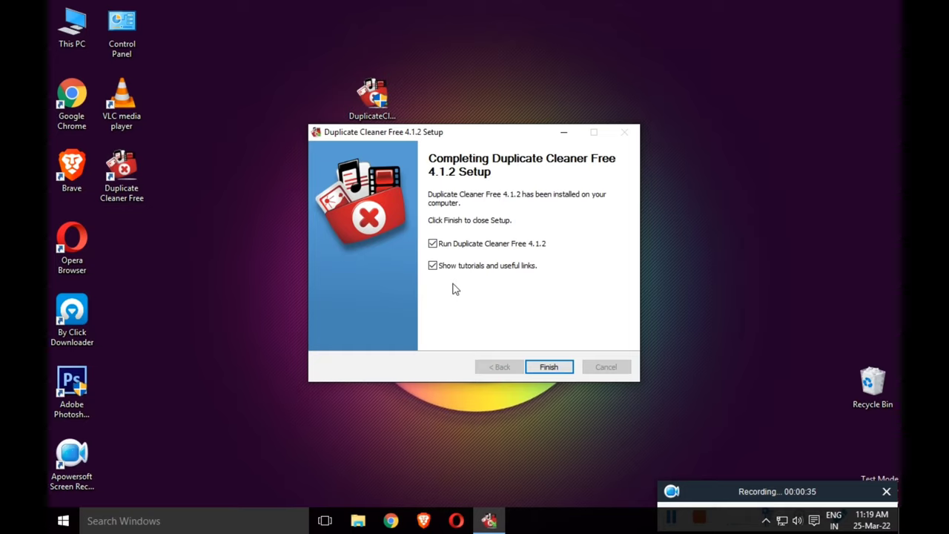
- Finish the setup with running the program and showing tutorials and useful links both turned off
click(492, 269)
click(463, 251)
click(539, 367)
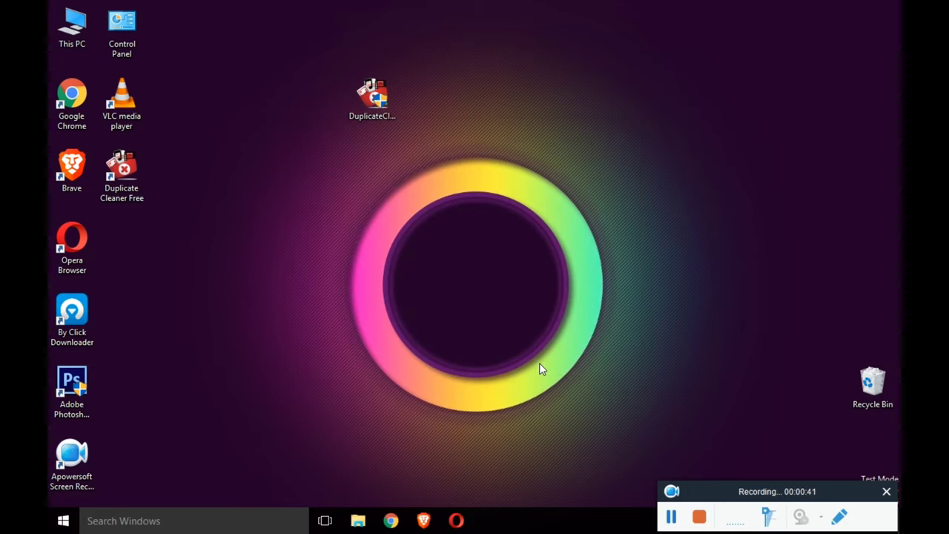
- Launch Duplicate Cleaner Free from the desktop and accept English as its language
drag(196, 250, 109, 173)
click(219, 227)
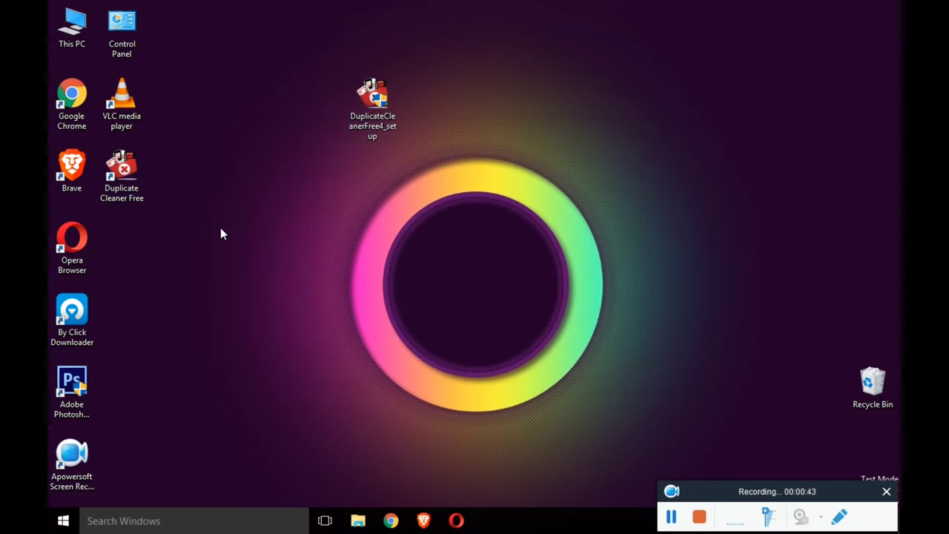
double_click(130, 186)
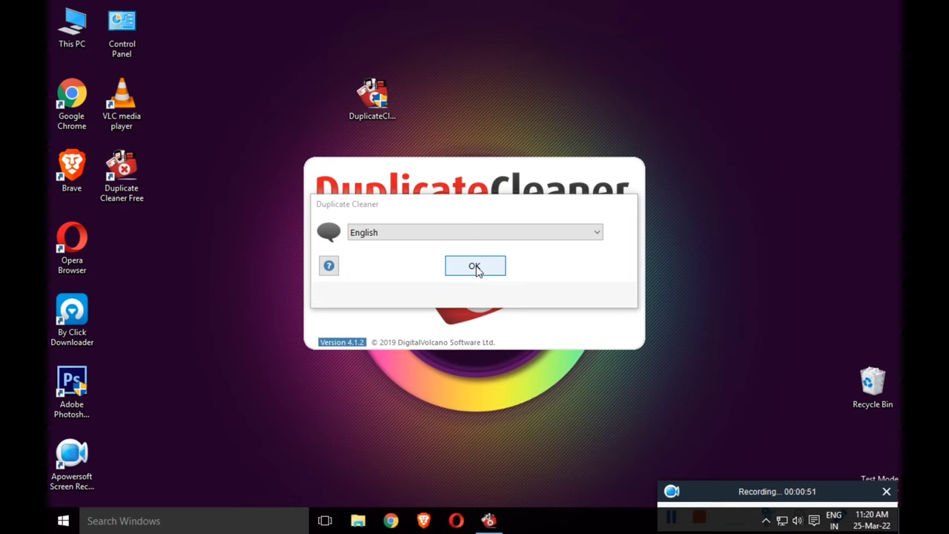
click(475, 267)
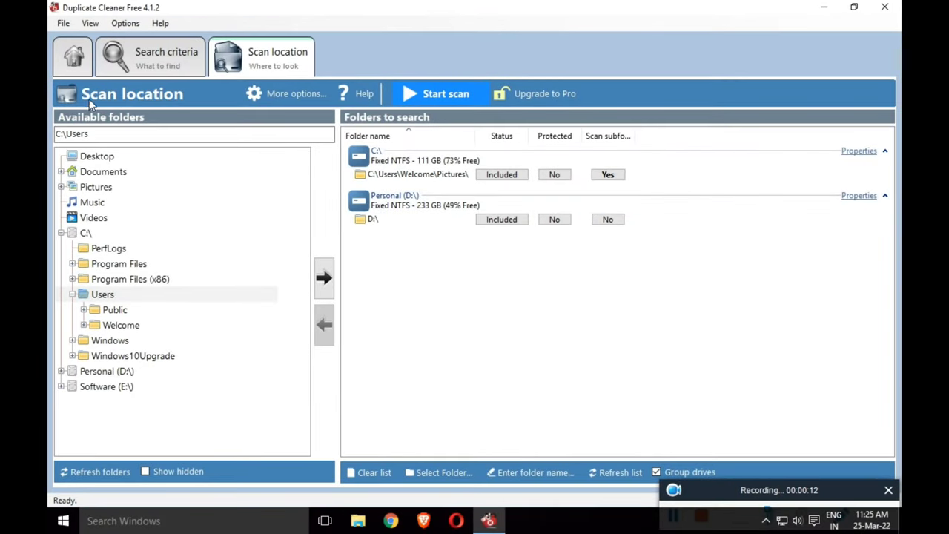
- Look through the home page and scan location page, and open the search criteria
click(74, 60)
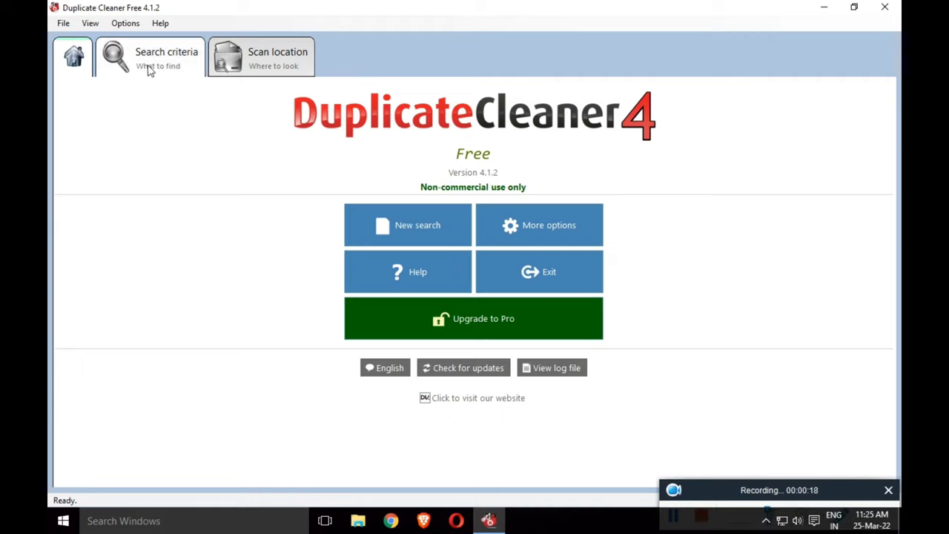
click(271, 70)
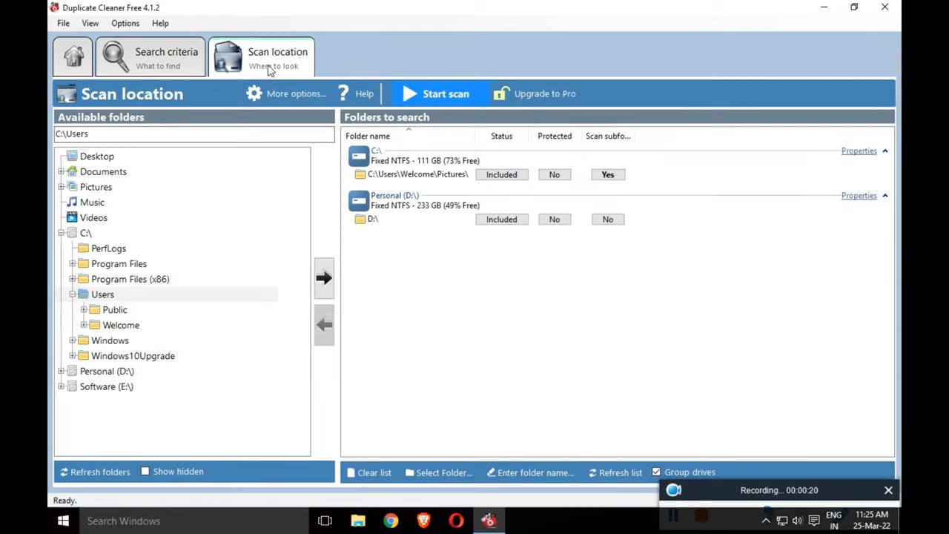
click(162, 68)
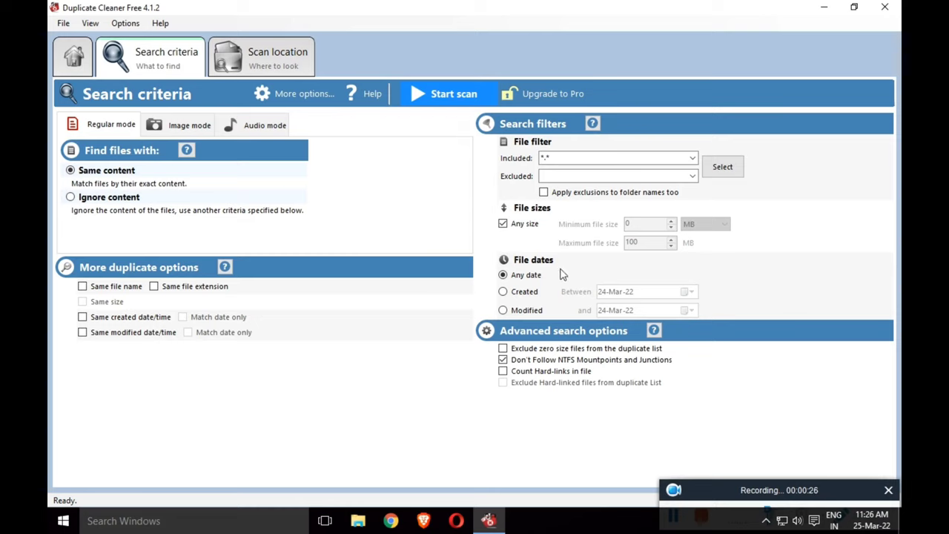
- Try the Created file date filter and restore it to Any date
click(523, 296)
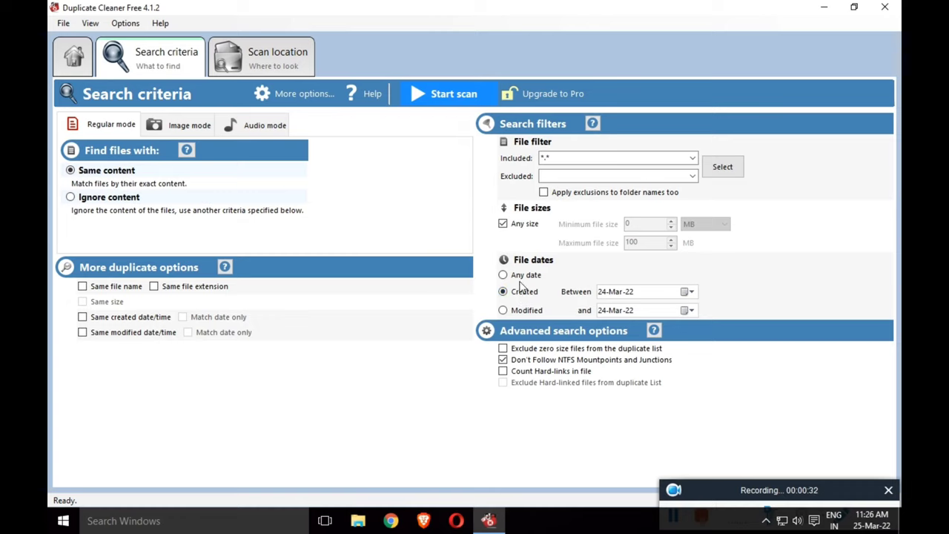
click(517, 278)
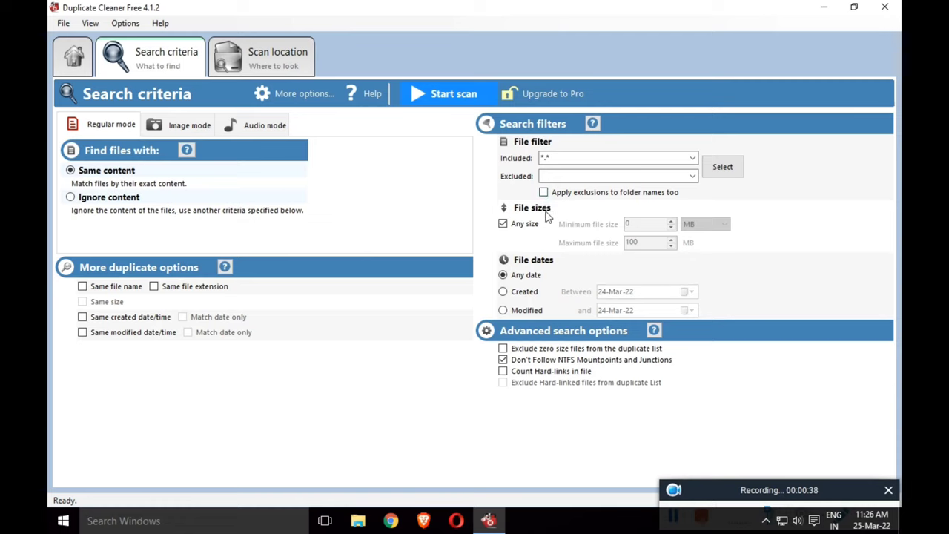
- Examine the image mode and audio mode search options and return to regular mode
click(196, 131)
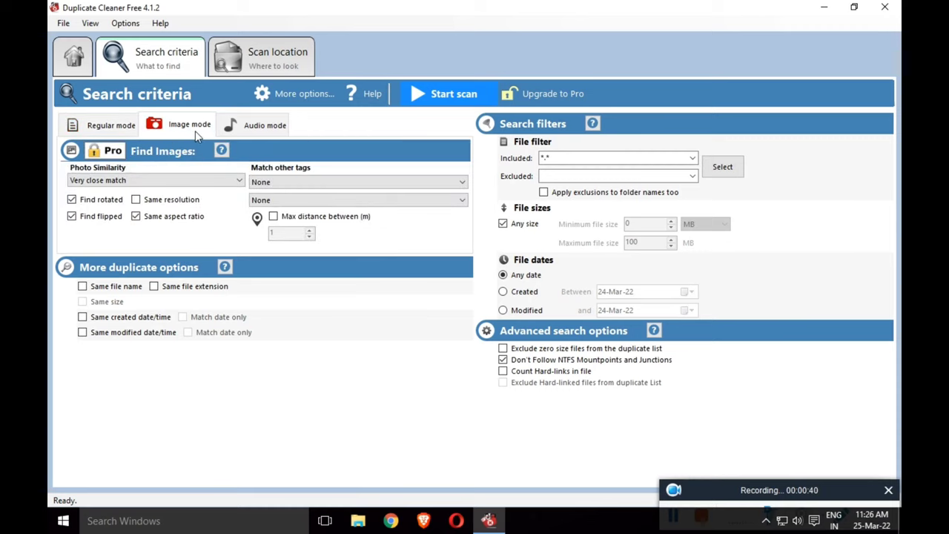
click(248, 127)
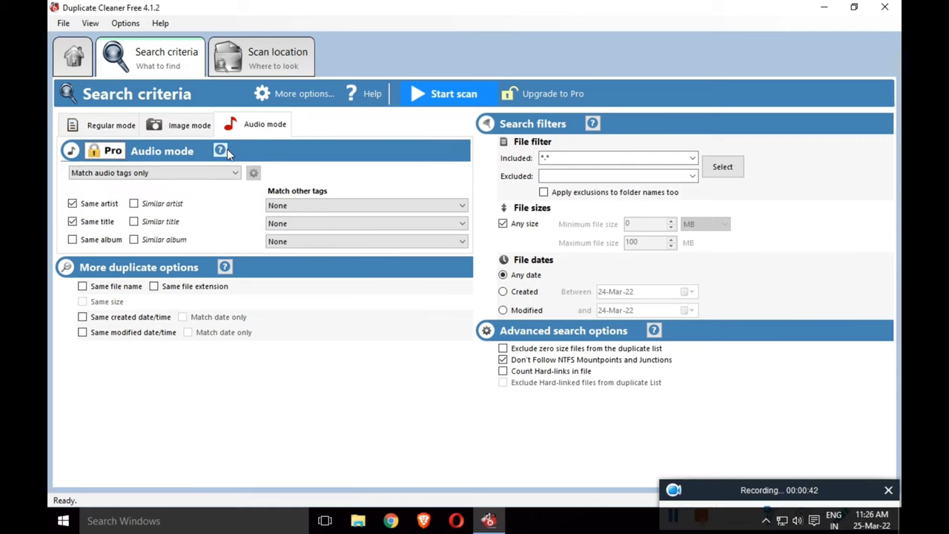
click(106, 126)
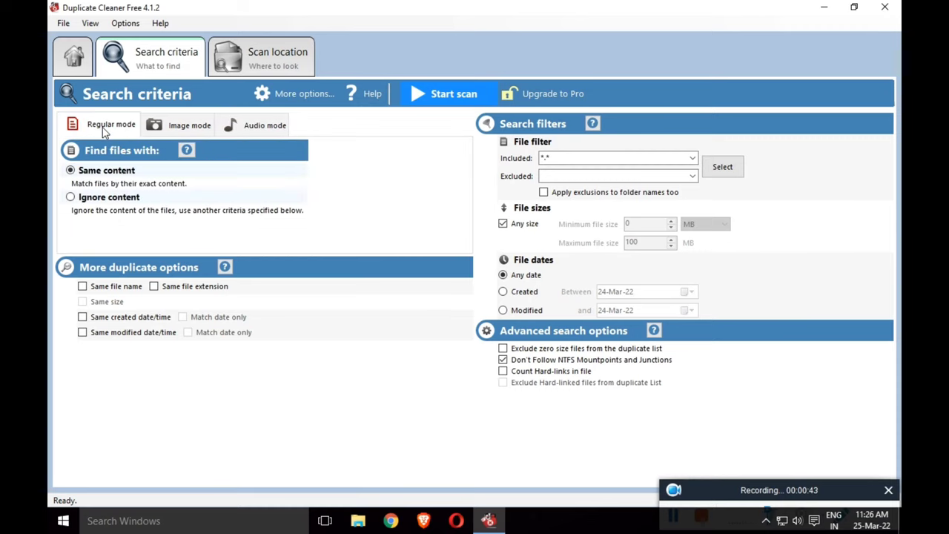
- Review the folders to search in the scan location, keeping the D:\ folder set to Included
click(233, 75)
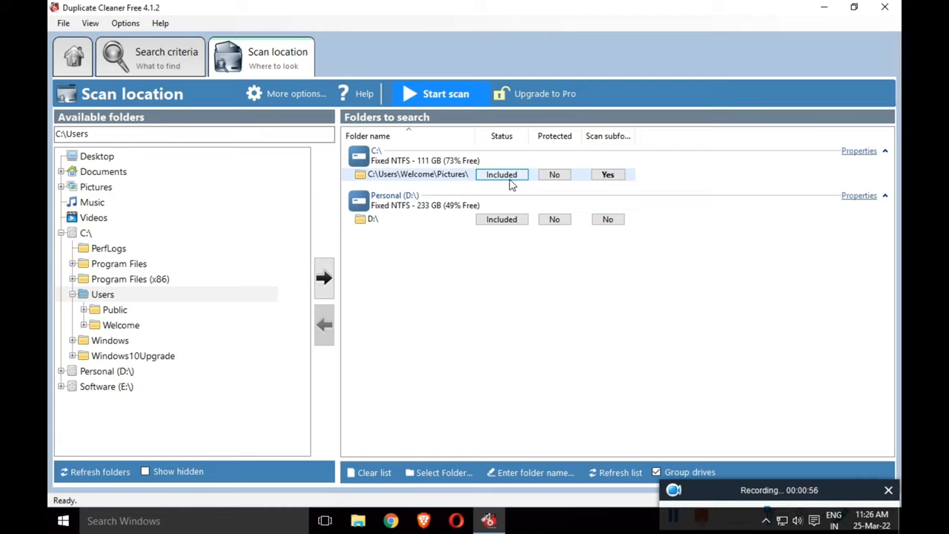
click(502, 219)
click(502, 220)
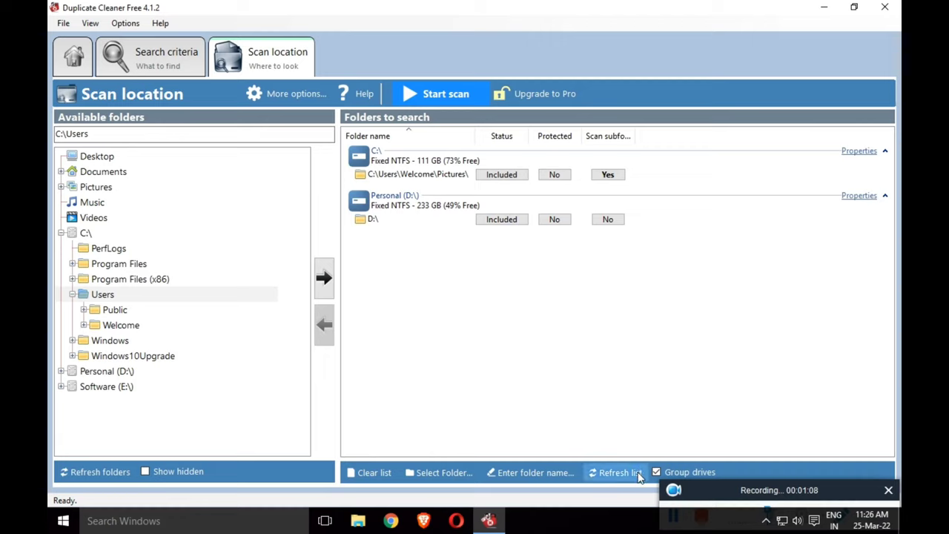
click(454, 220)
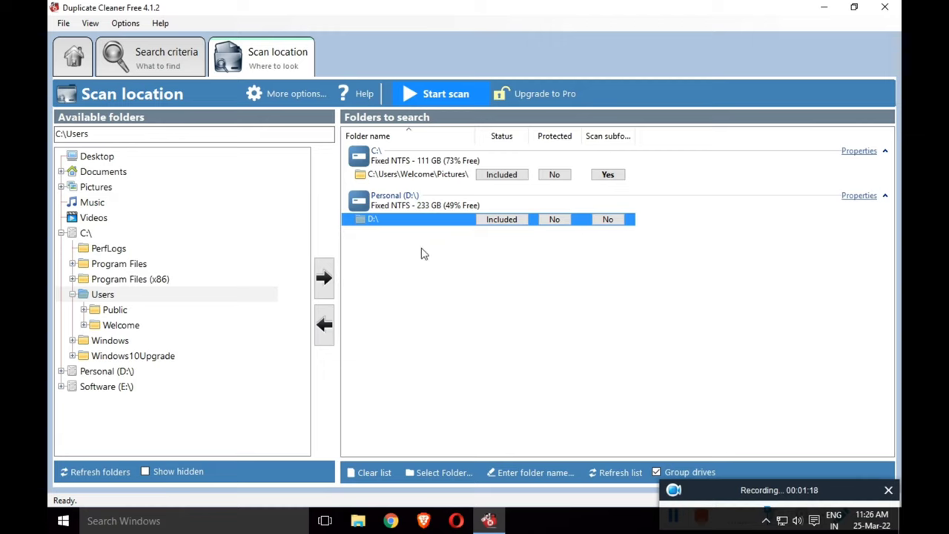
- Check the two wallhaven-p8pylp image files on the Personal (D:) drive in File Explorer and close the window
click(360, 523)
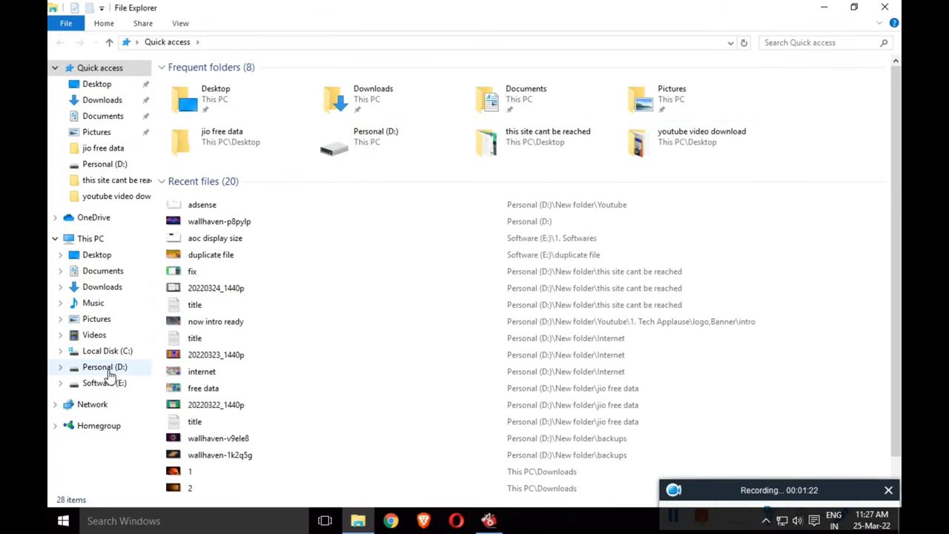
click(108, 368)
drag(316, 191, 439, 129)
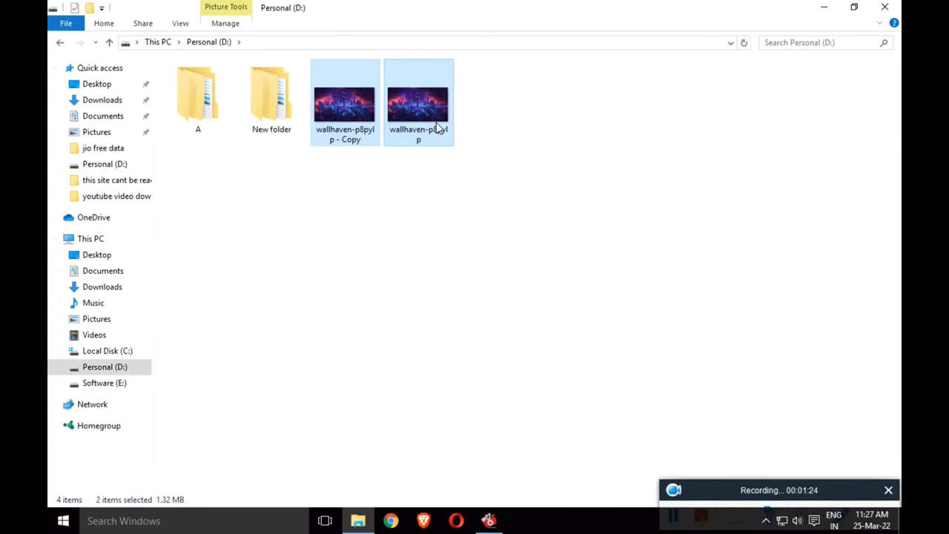
click(884, 7)
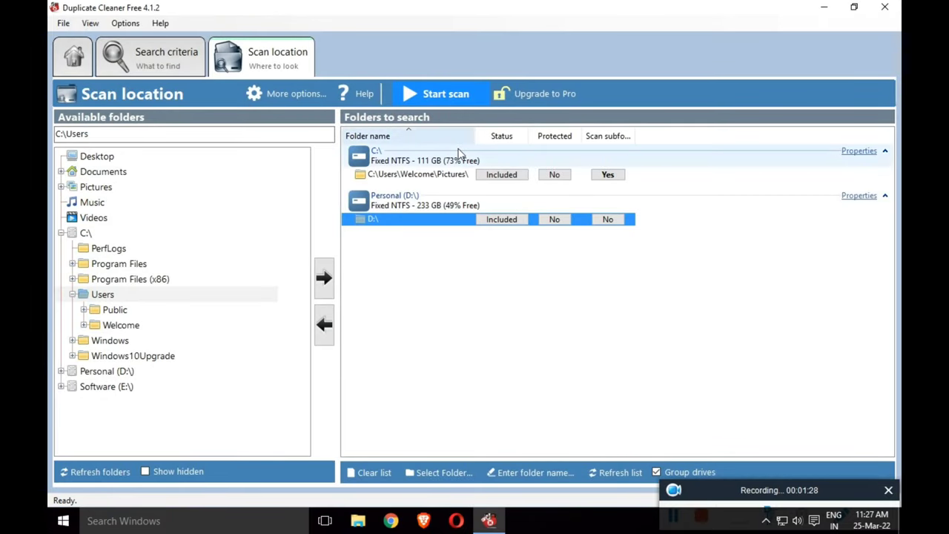
- Scan the included folders for duplicates and preview wallhaven-p8pylp.jpg from the results
click(447, 95)
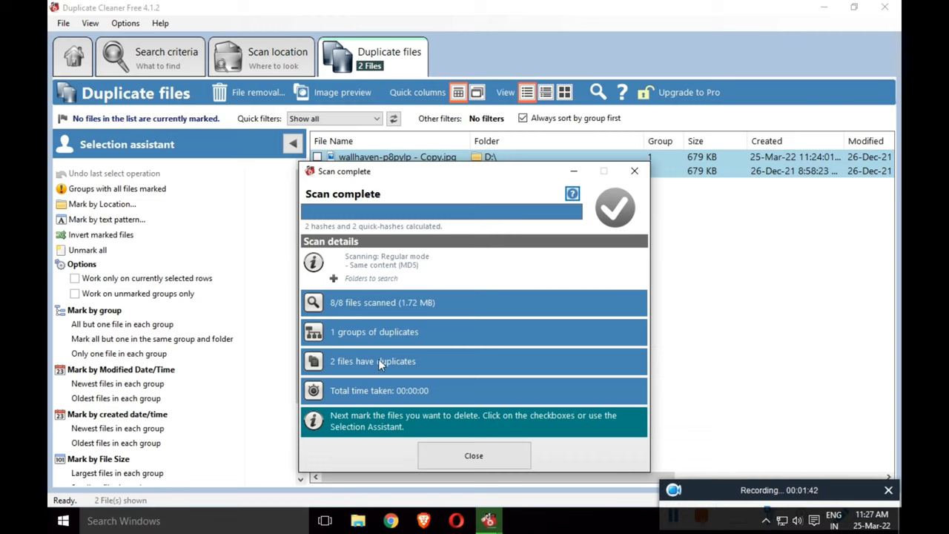
click(501, 455)
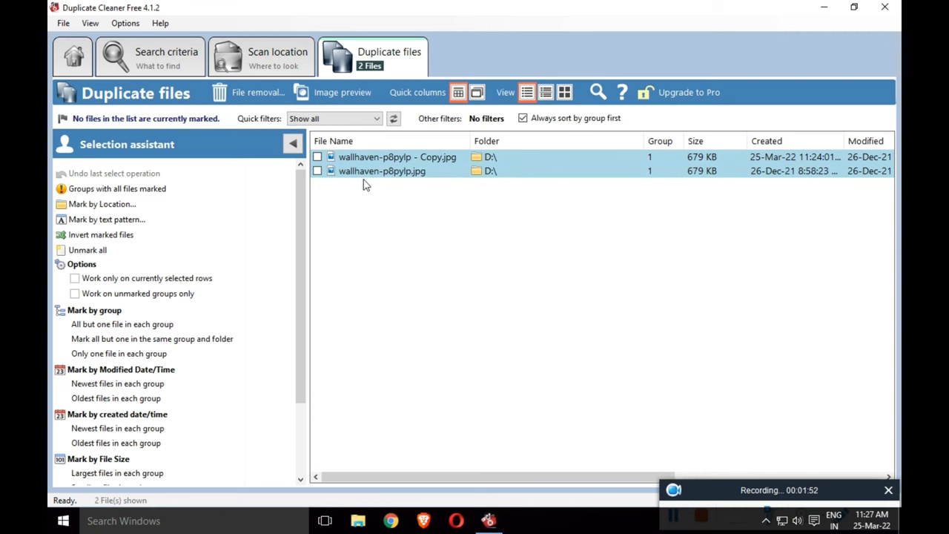
double_click(328, 172)
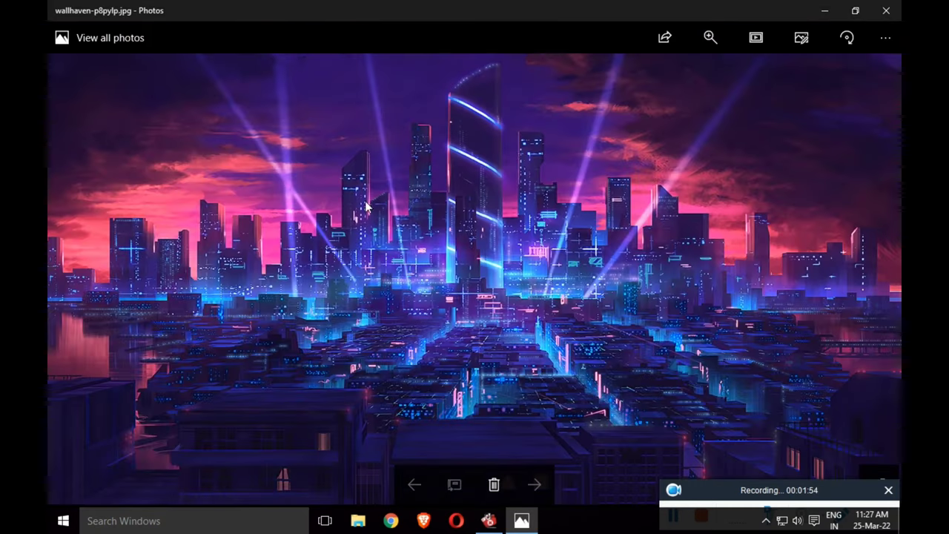
click(886, 11)
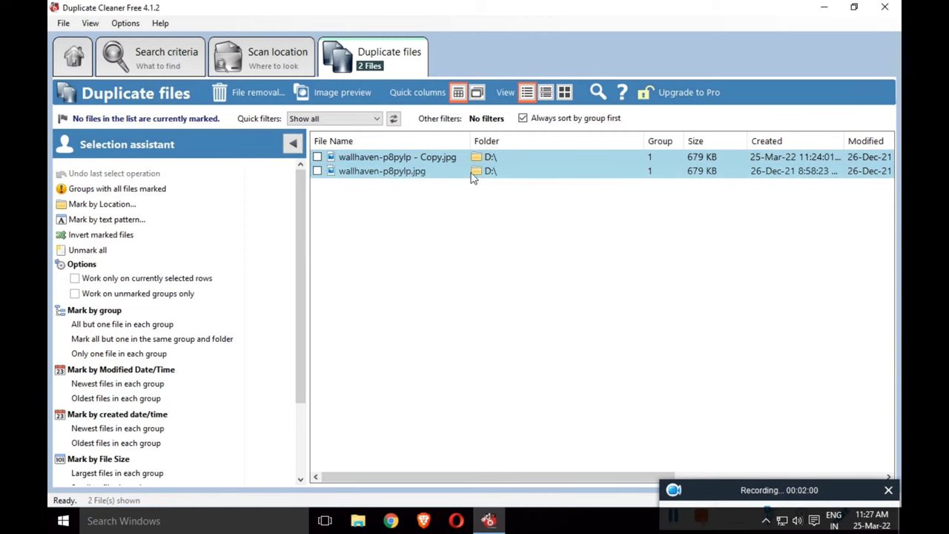
- Mark the duplicate wallhaven-p8pylp - Copy.jpg and delete it to the Recycle Bin via Windows Shell
click(317, 158)
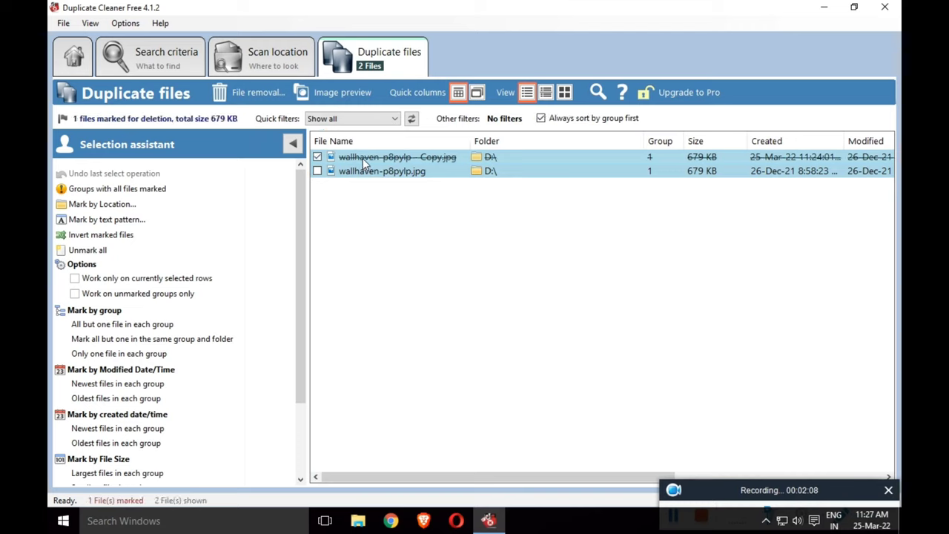
click(255, 93)
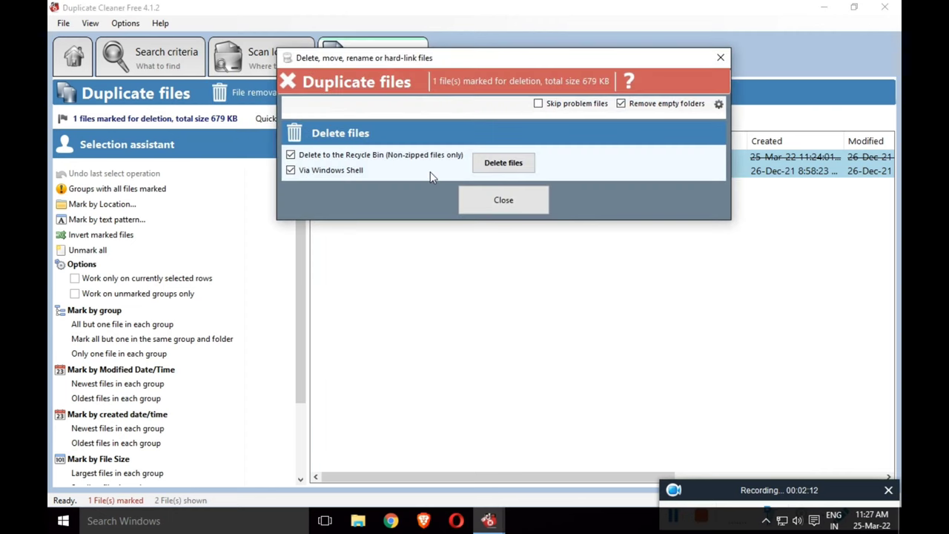
click(496, 164)
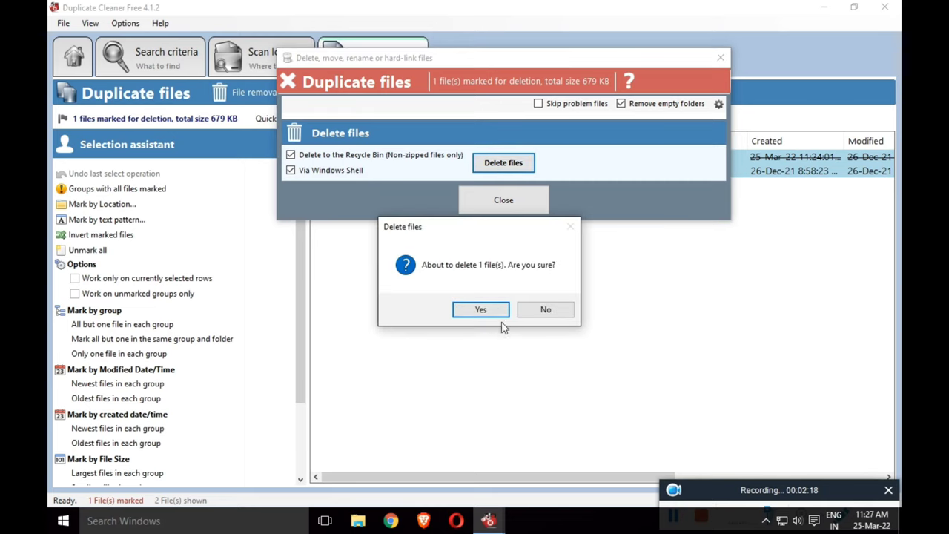
click(481, 309)
click(510, 313)
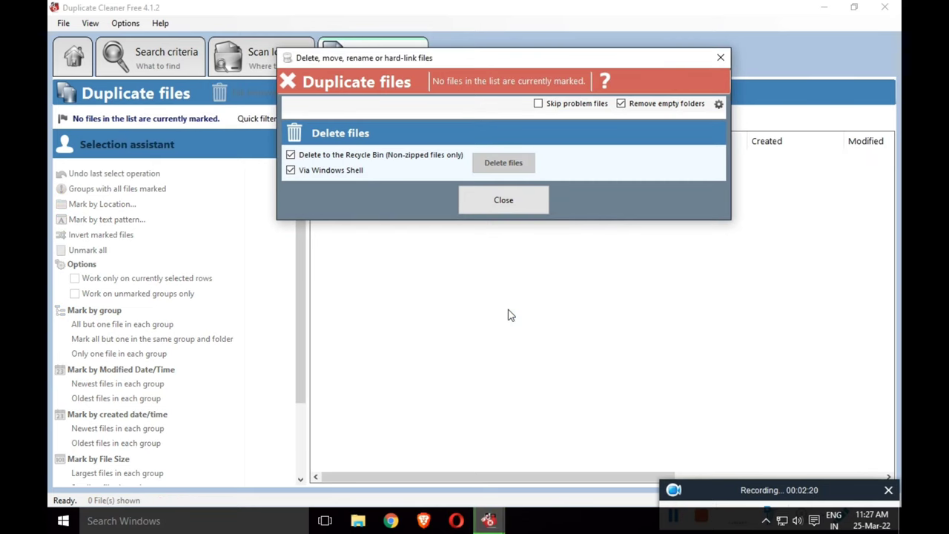
click(496, 202)
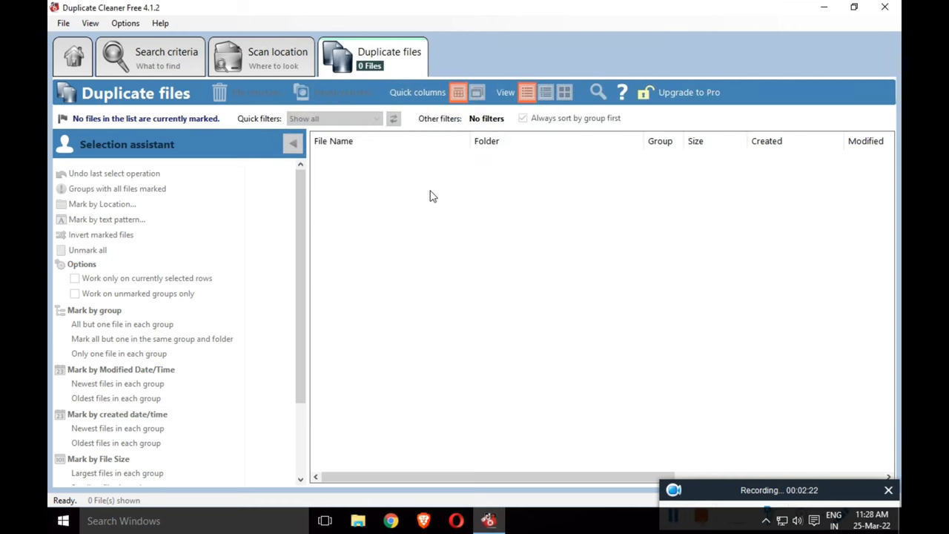
- Return to the desktop, refresh it, and open the Personal (D:) drive in File Explorer to check its image files
click(885, 8)
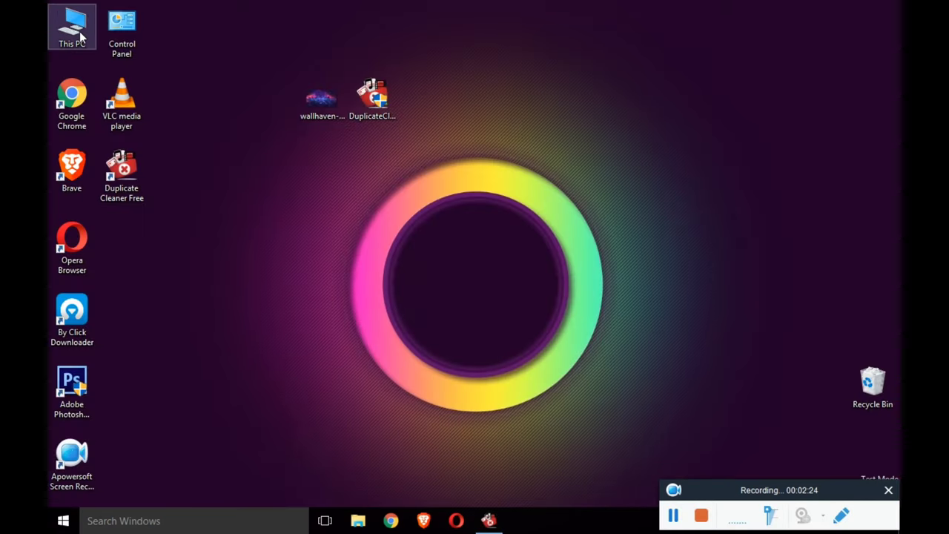
double_click(82, 37)
click(897, 7)
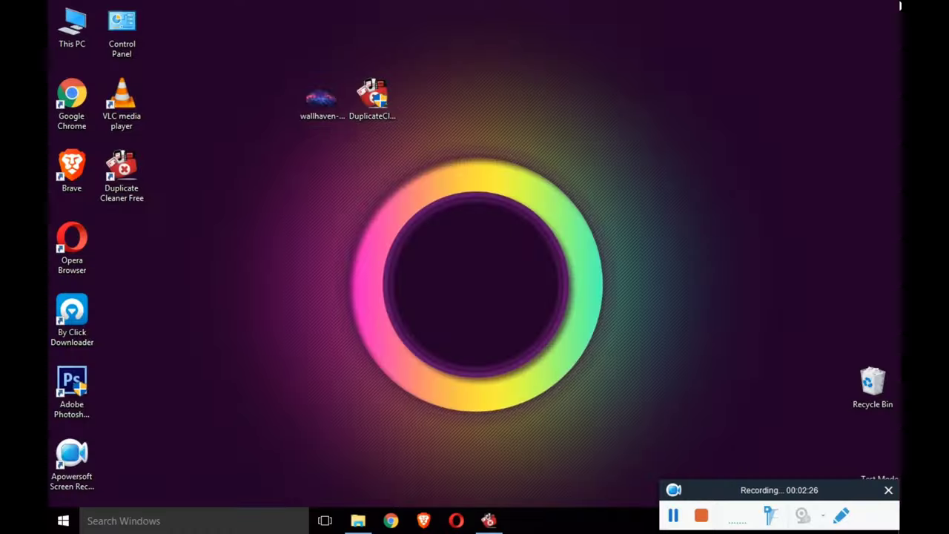
right_click(607, 228)
click(592, 269)
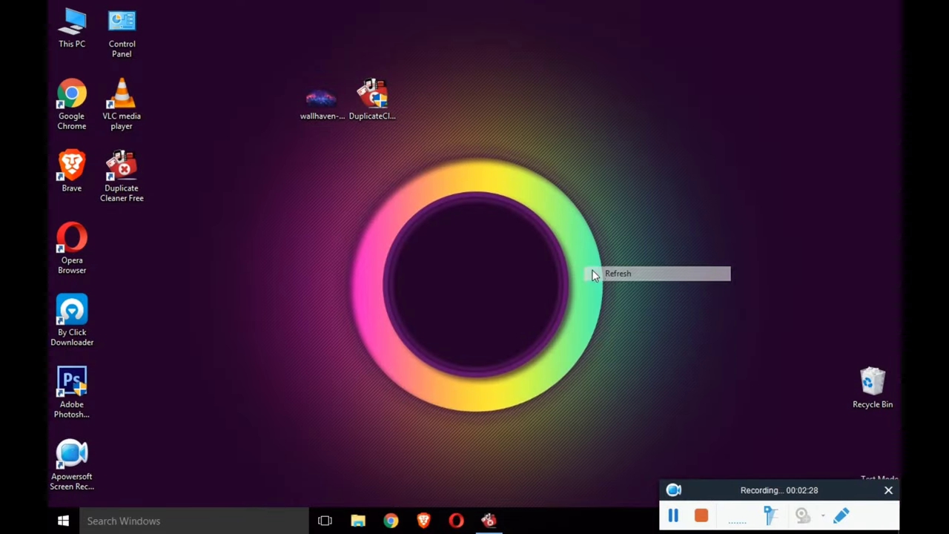
double_click(82, 37)
double_click(350, 195)
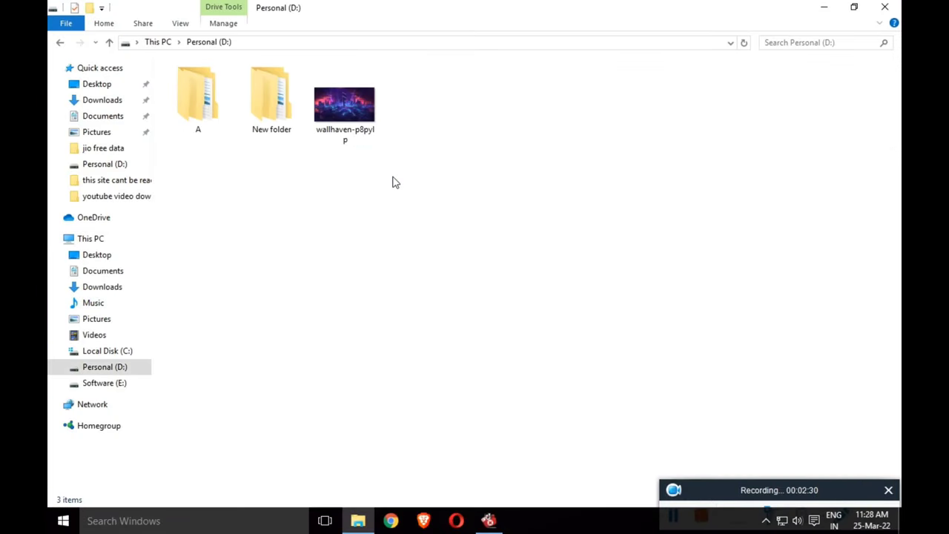
- View the wallhaven-p8pylp image on the Personal (D:) drive, close it and File Explorer, and refresh the desktop
click(340, 135)
double_click(340, 134)
click(886, 7)
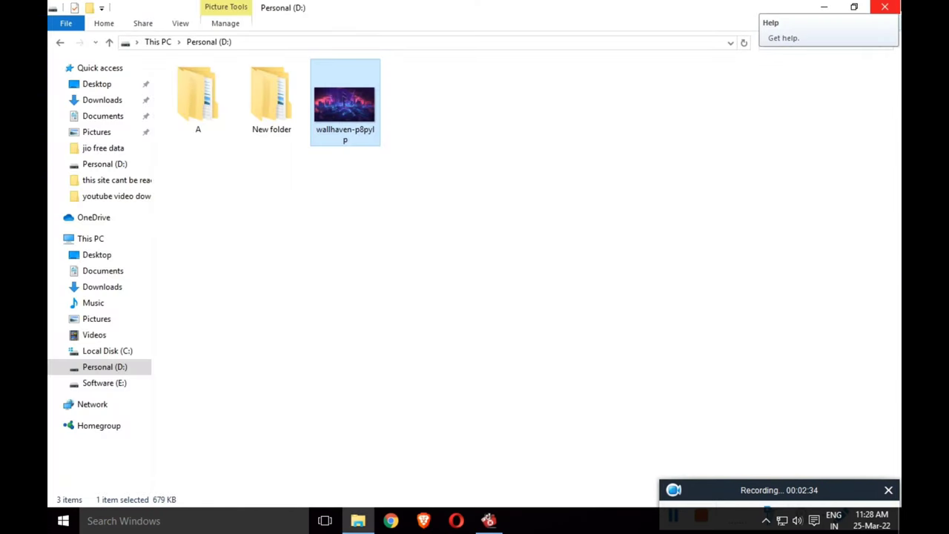
click(886, 8)
right_click(635, 81)
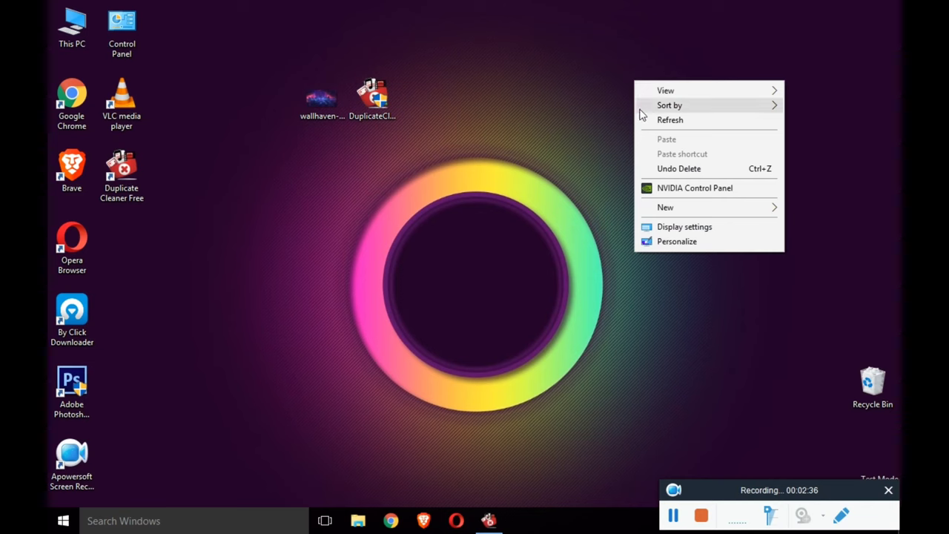
click(648, 122)
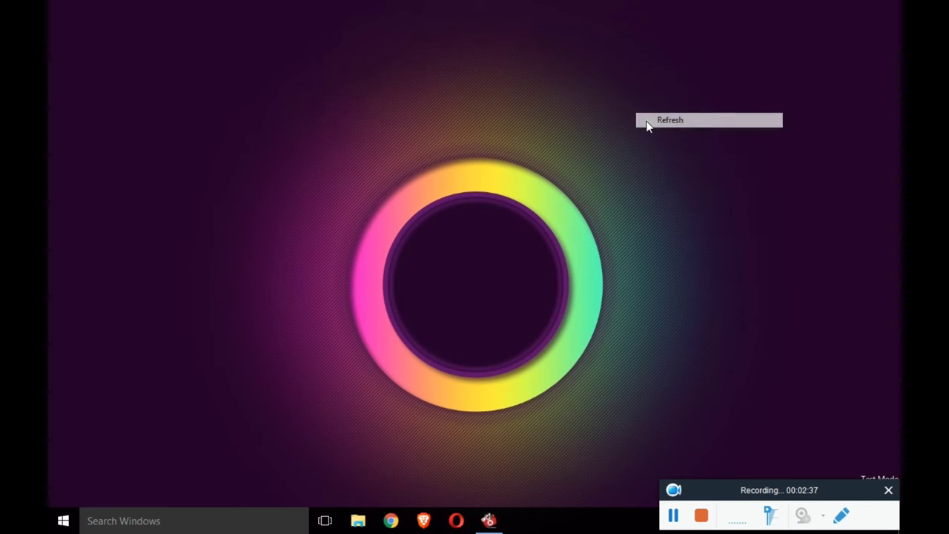
- Switch back to Duplicate Cleaner Free and go through the scan location and search criteria pages to the home page
click(489, 520)
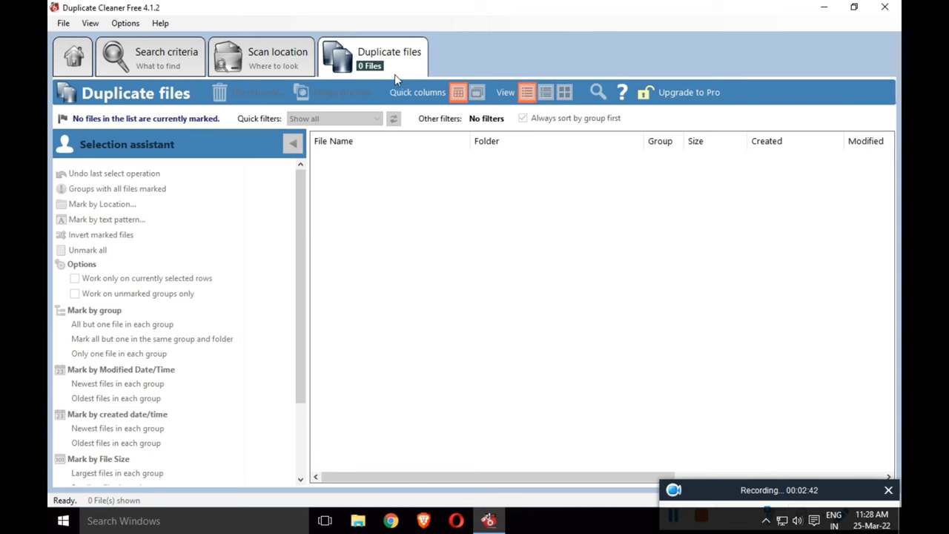
click(255, 66)
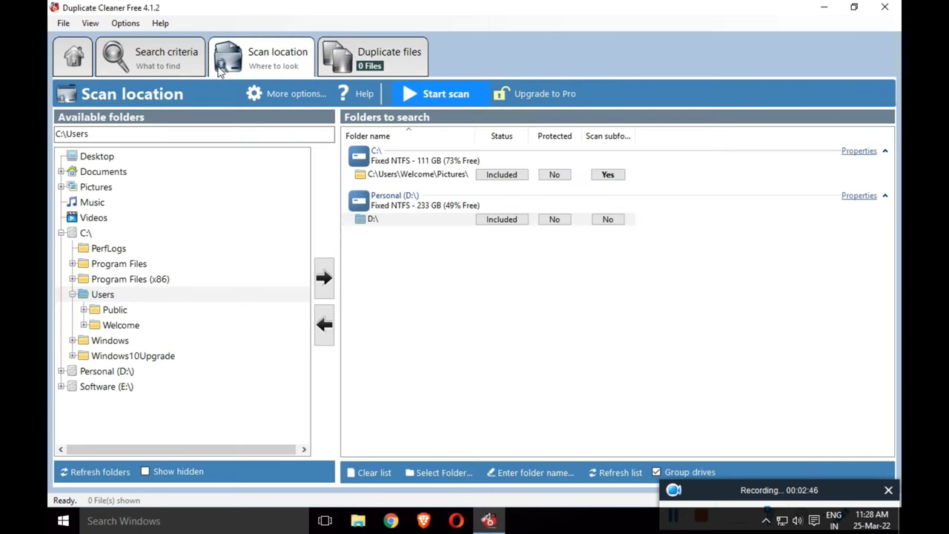
click(162, 72)
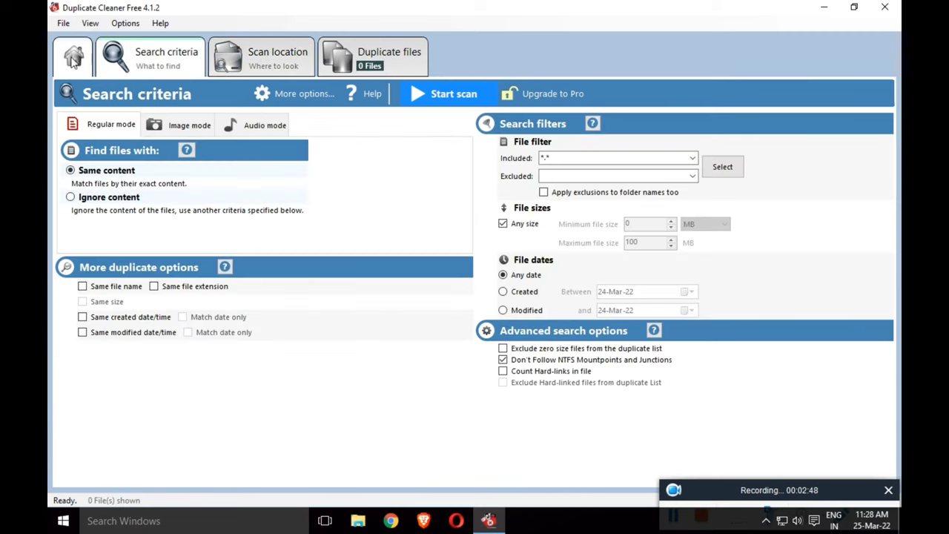
click(72, 60)
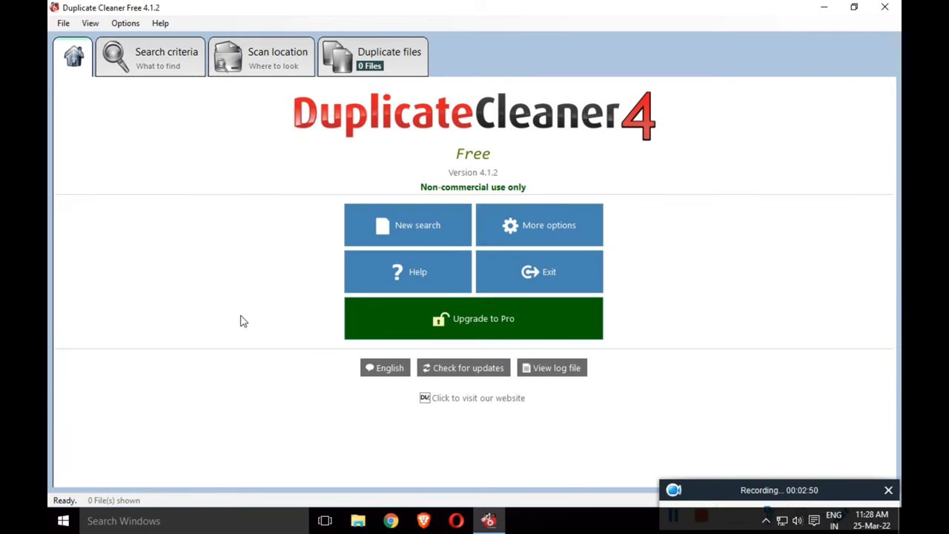